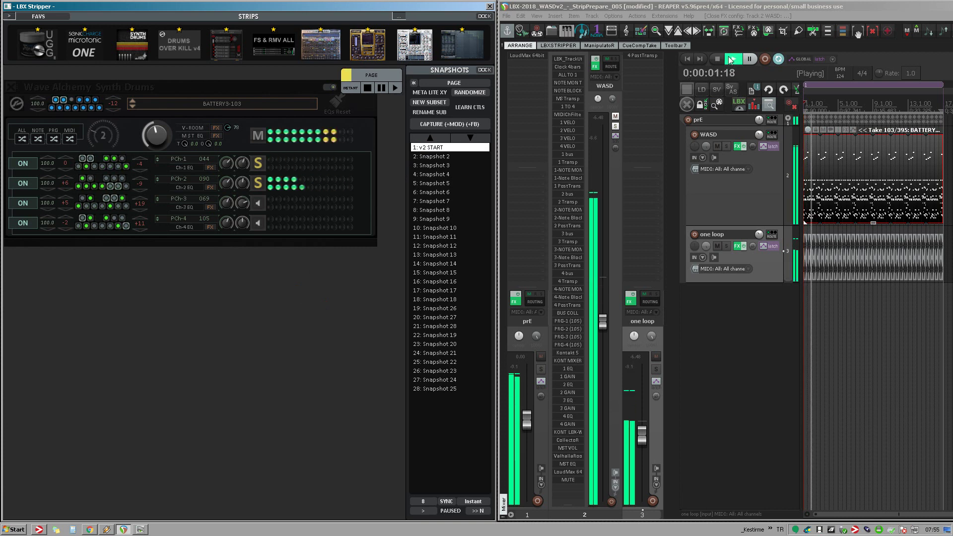
- Restart playback and open the EQ windows of channels 1 to 4 and the V-Room reverb window
click(367, 88)
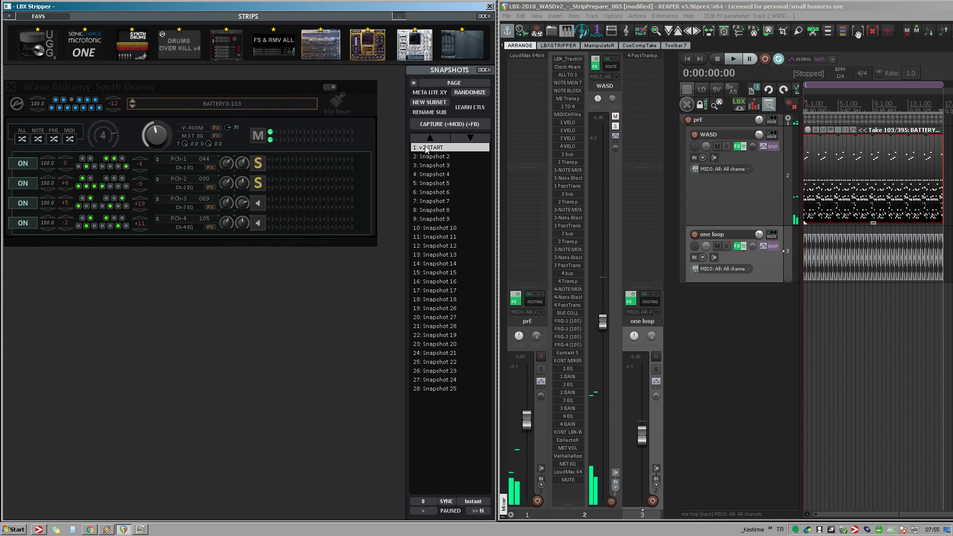
key(space)
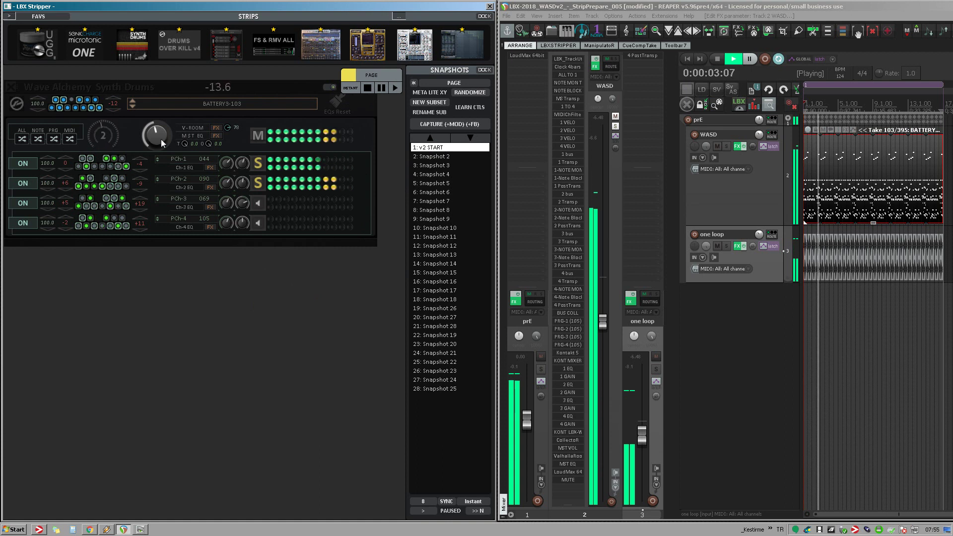
click(186, 168)
click(186, 188)
click(189, 208)
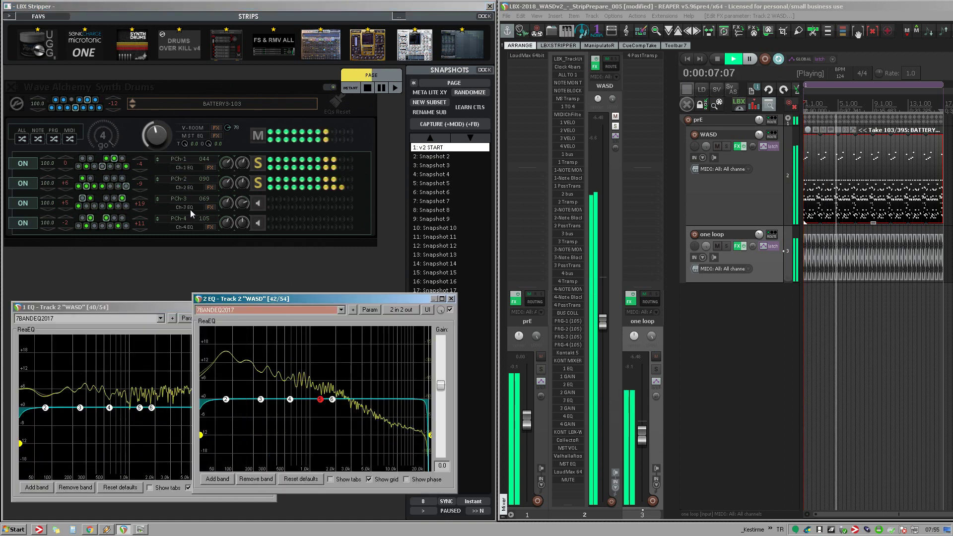
click(185, 228)
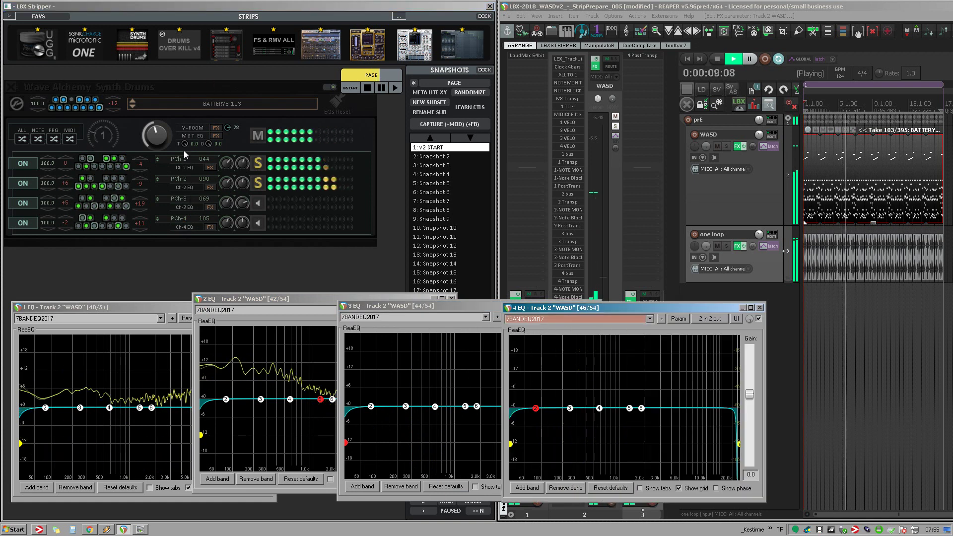
click(187, 130)
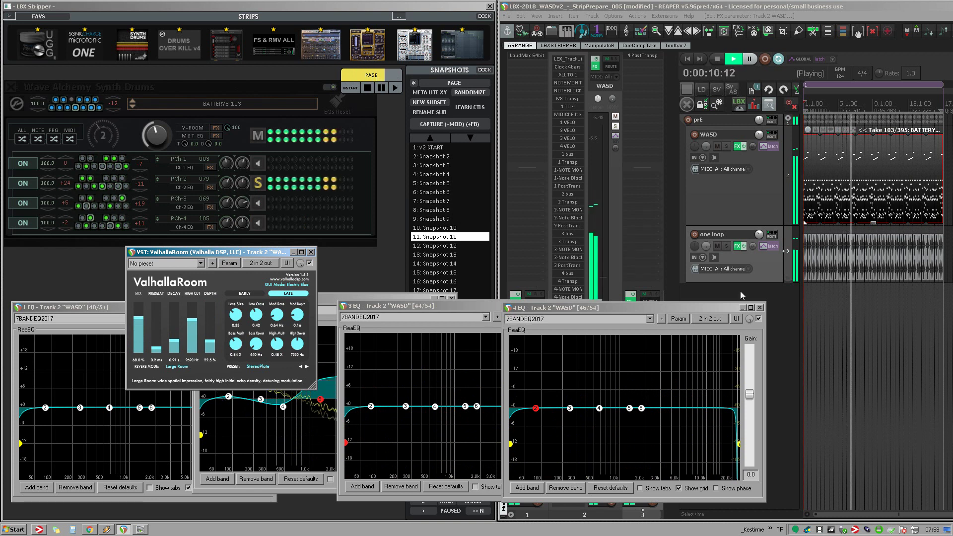
- Recall Snapshot 19 from the lower part of the snapshot list and close all floating effect windows
scroll(437, 213, down, 7)
scroll(437, 213, down, 2)
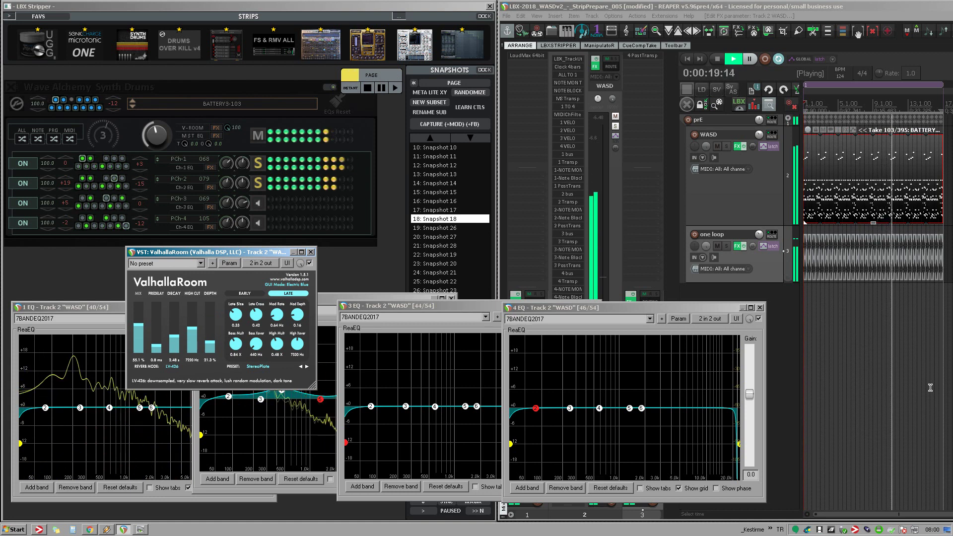
scroll(452, 203, down, 2)
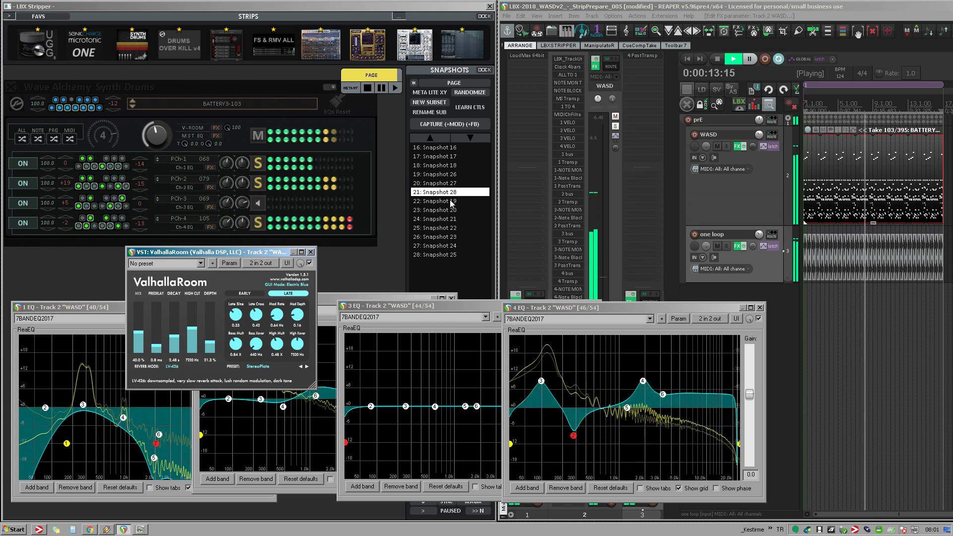
click(452, 201)
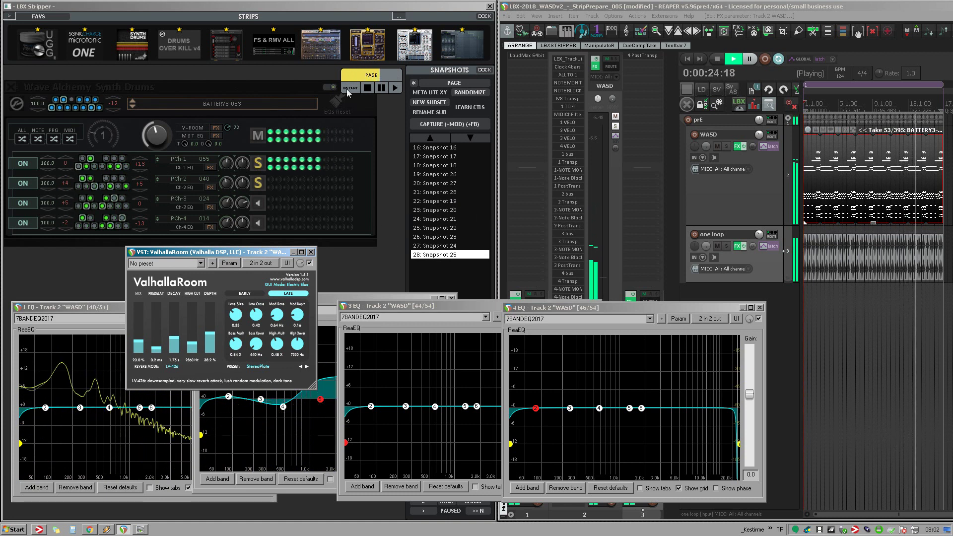
click(374, 97)
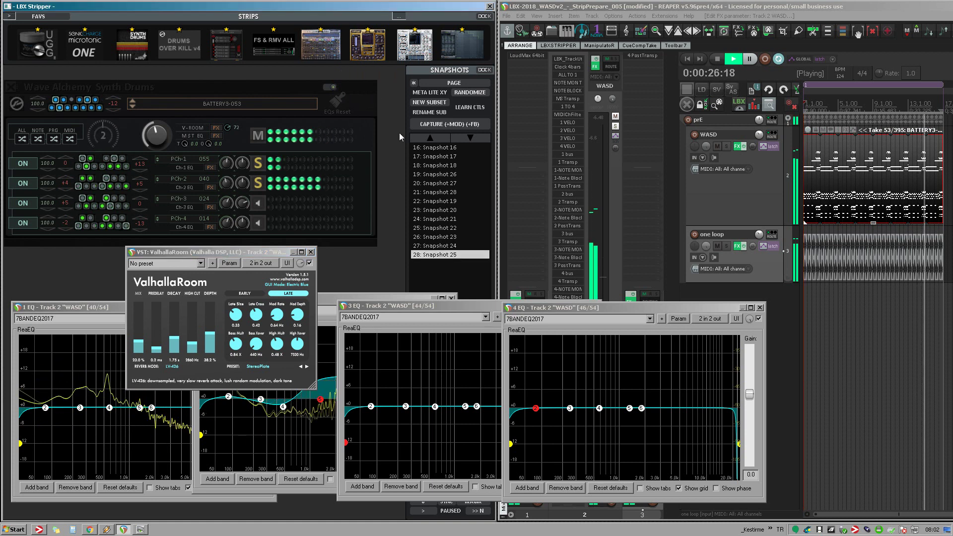
click(15, 94)
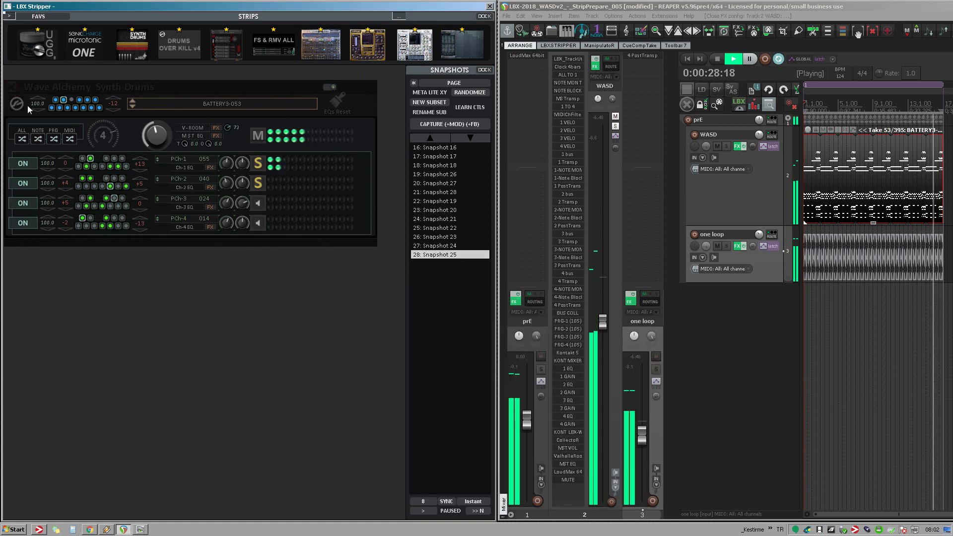
- Randomize the MIDI pattern, the four channels' programs and their notes repeatedly while the loop plays
click(54, 140)
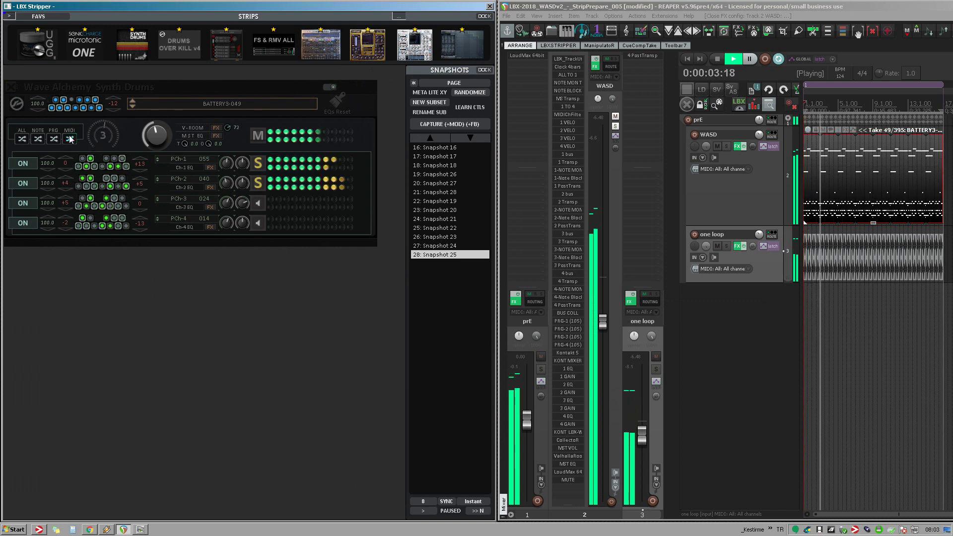
click(54, 140)
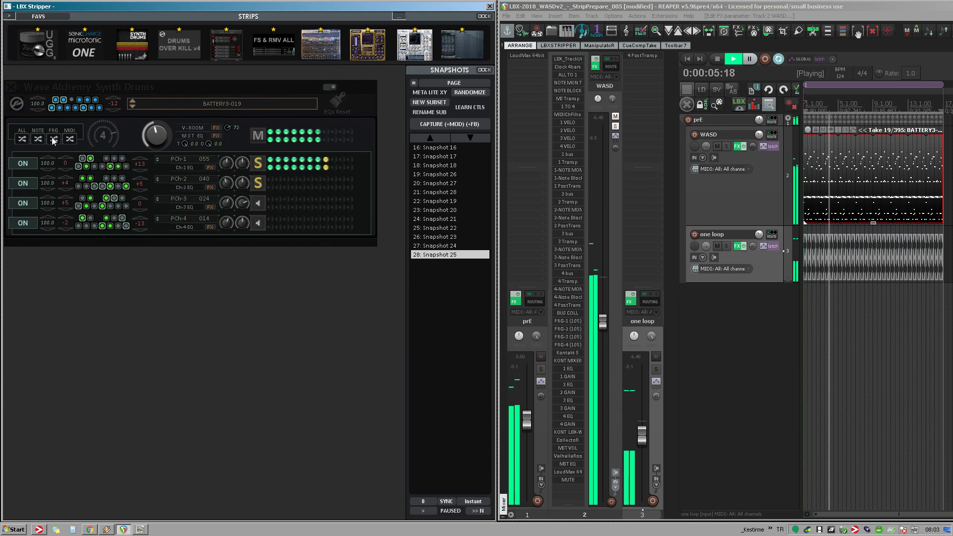
click(54, 140)
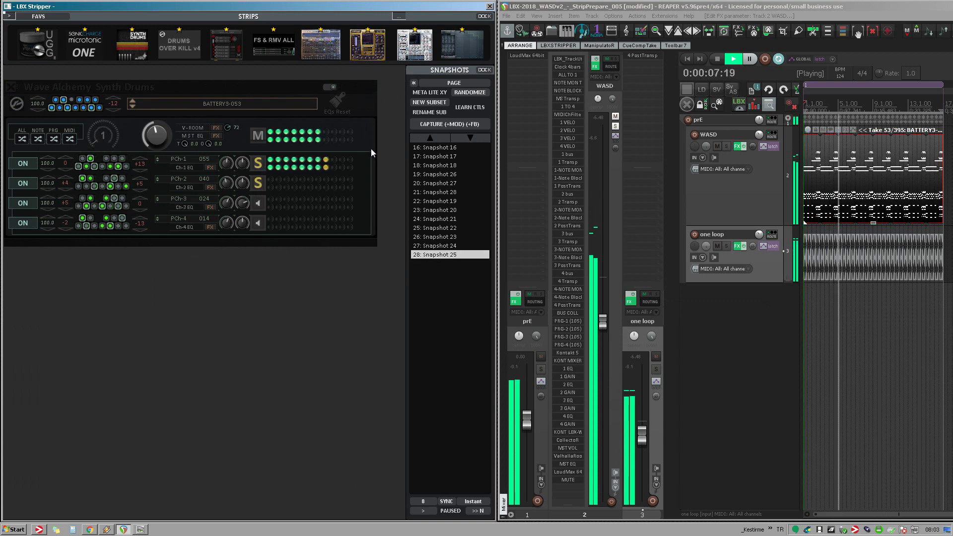
click(54, 140)
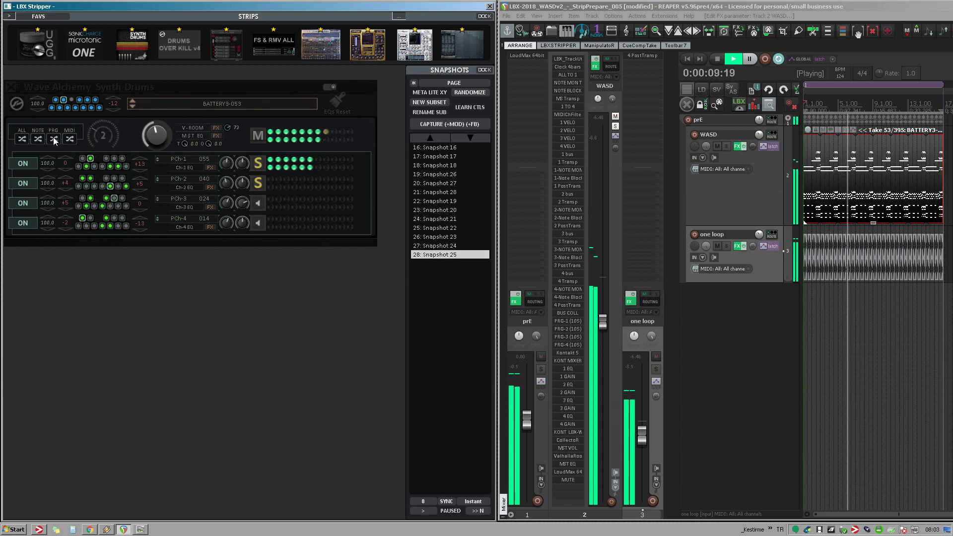
click(54, 140)
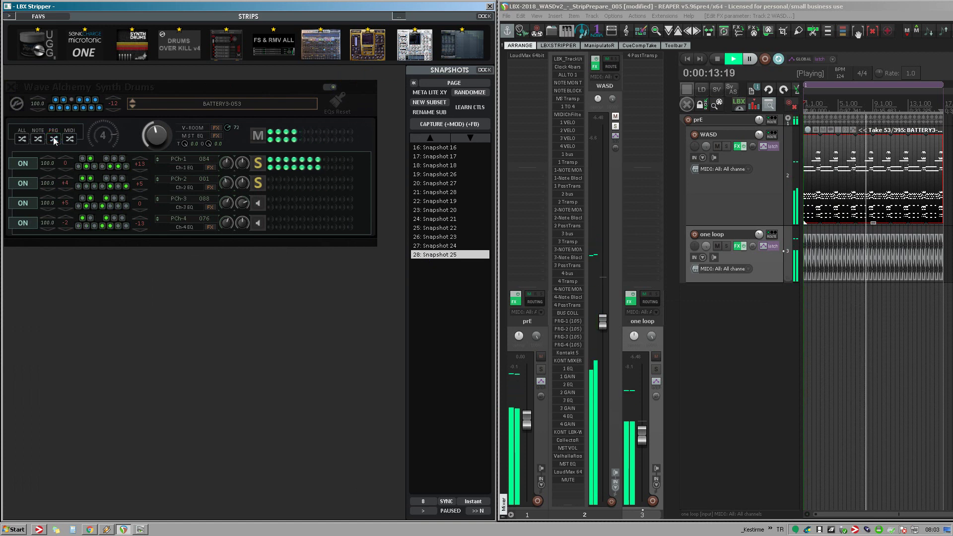
click(53, 140)
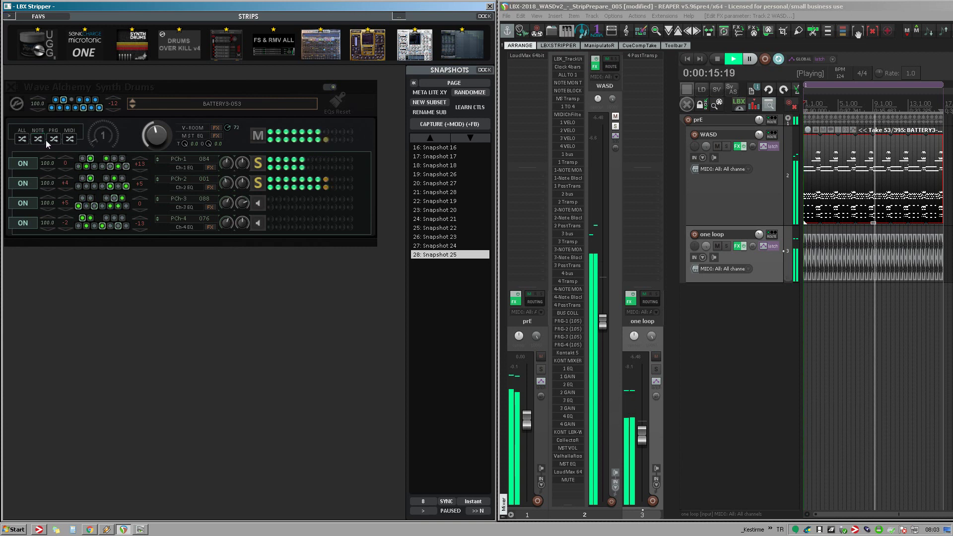
click(54, 140)
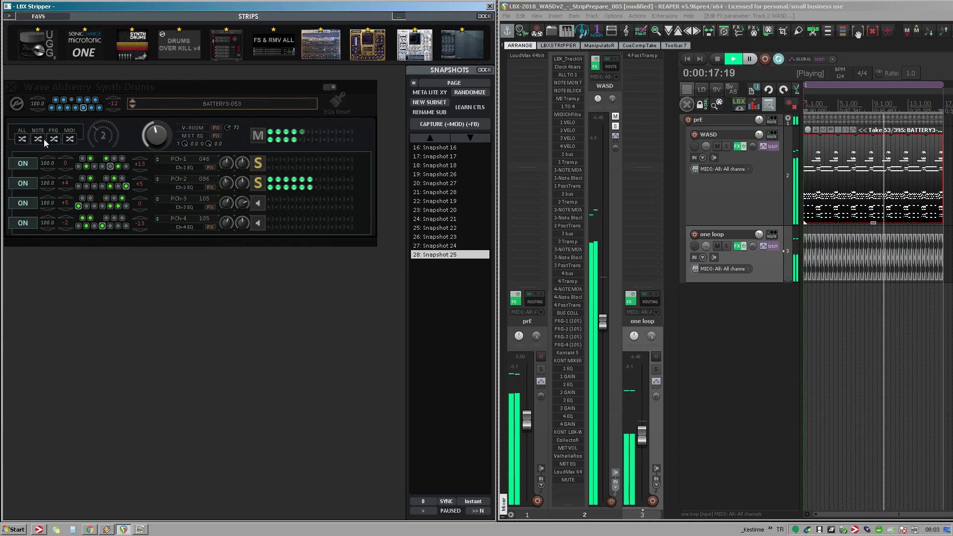
click(40, 139)
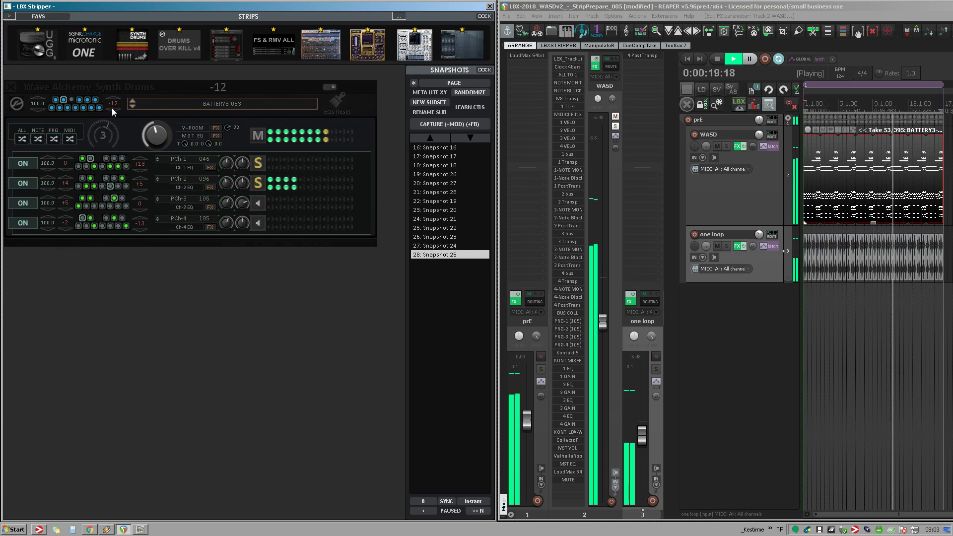
- Raise the strip's global transpose to -3 and shuffle the channels' notes and programs again
scroll(114, 106, up, 9)
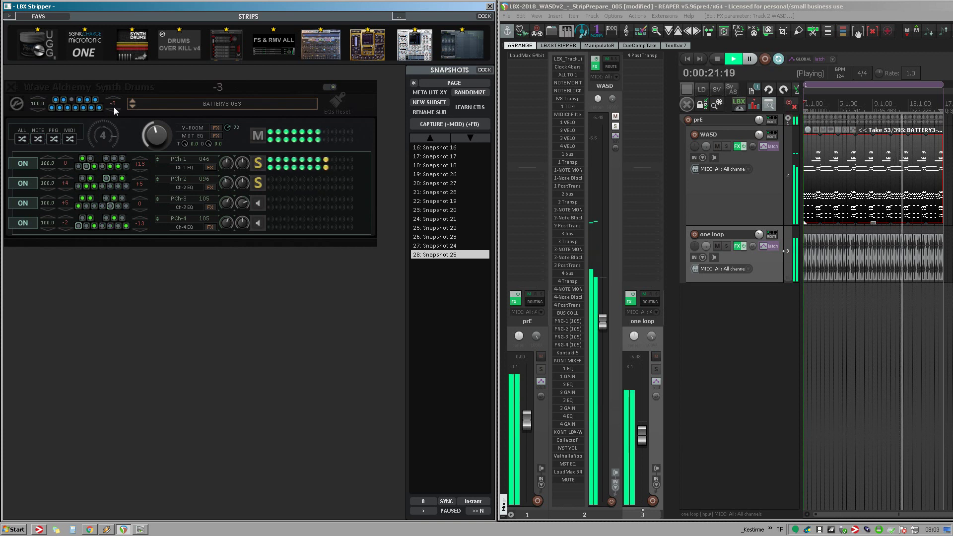
click(38, 138)
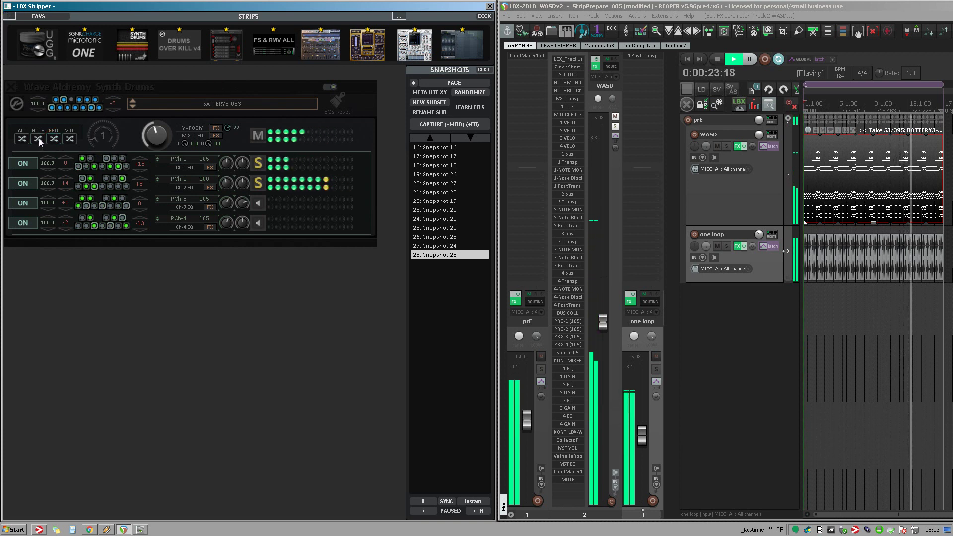
click(54, 139)
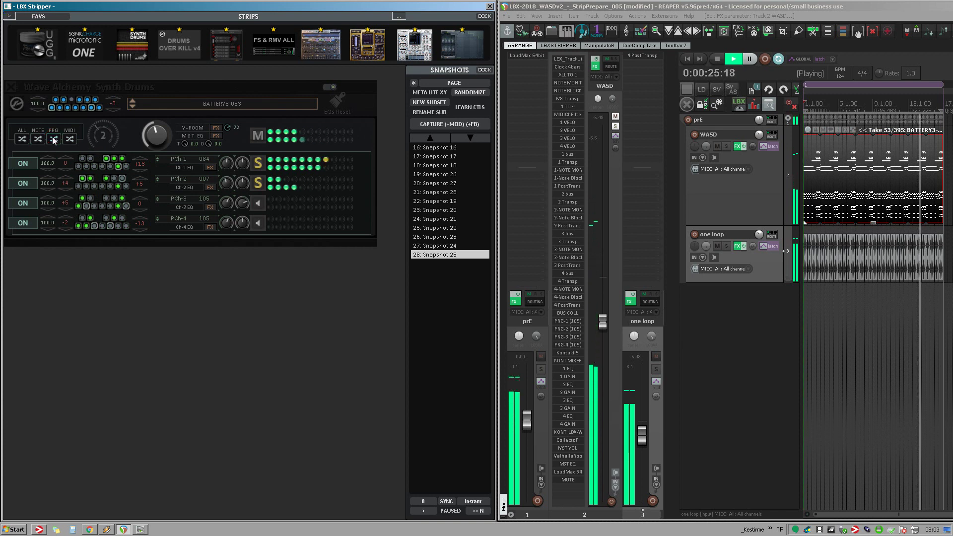
click(53, 139)
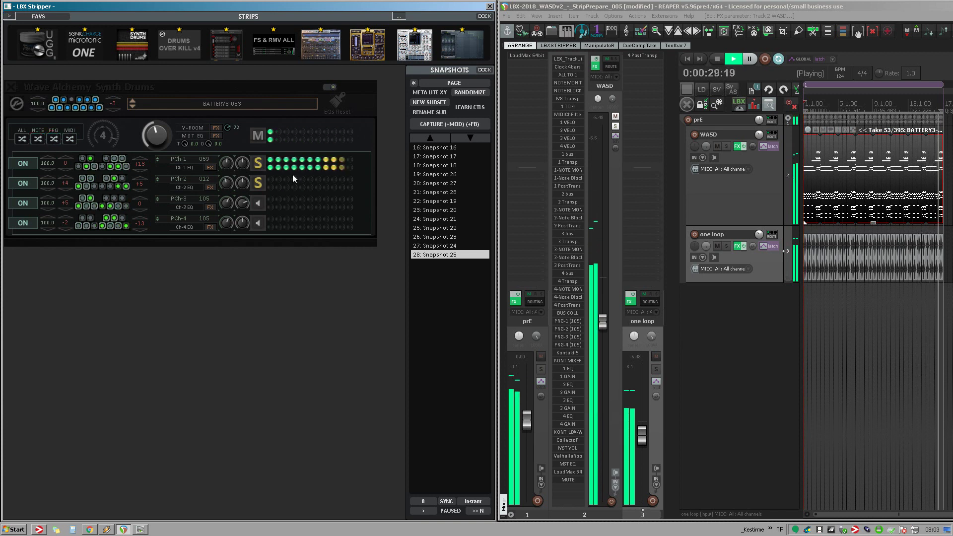
- Set the snapshot sync interval to Instant and shuffle the notes of the drum channels twice
scroll(437, 168, up, 6)
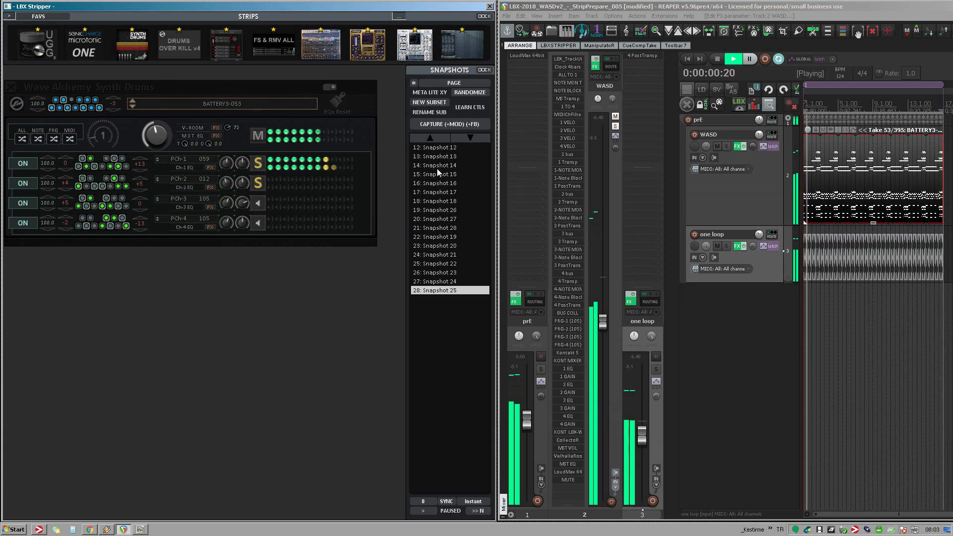
scroll(437, 168, up, 2)
click(445, 502)
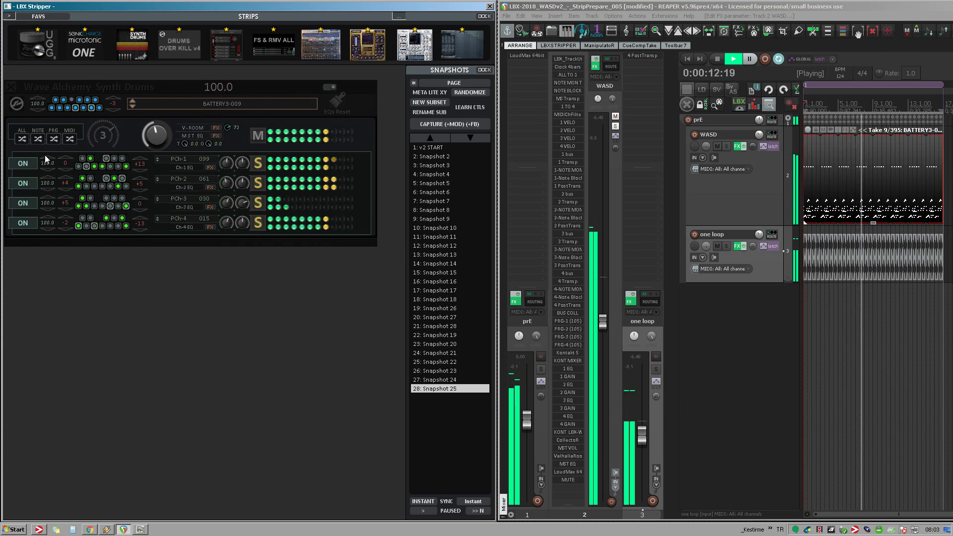
click(42, 140)
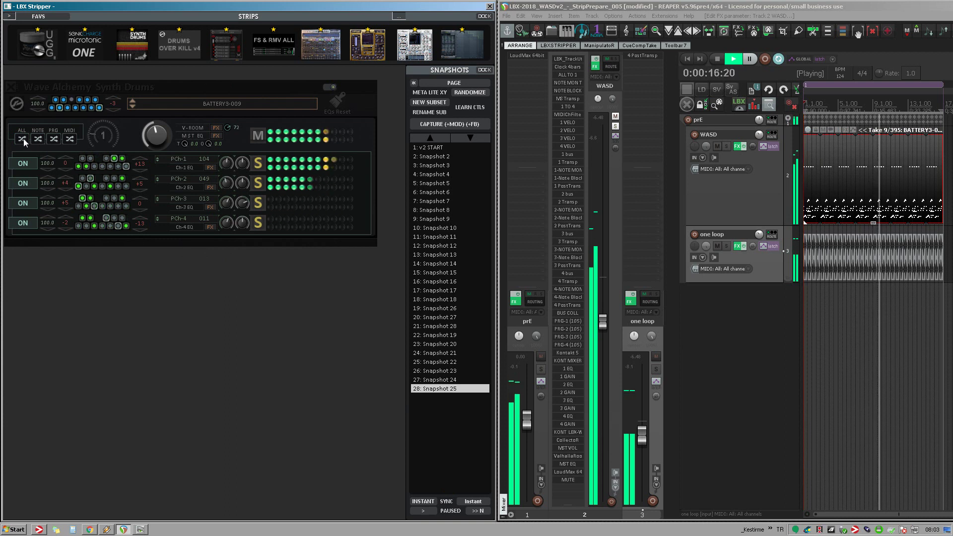
click(37, 140)
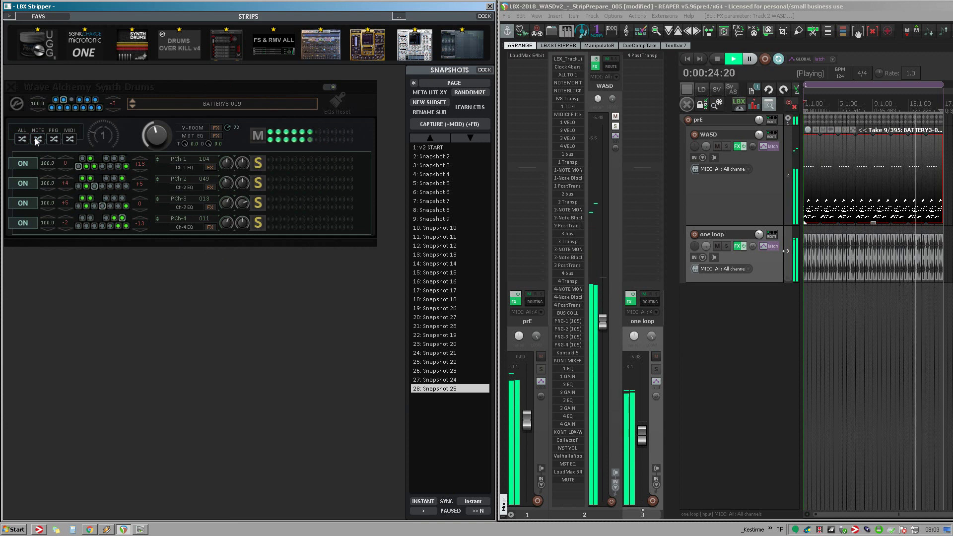
- Lower the first T control below the master EQ to -6.0 and randomize the channel programs
drag(184, 143, 185, 147)
scroll(228, 128, down, 3)
drag(184, 144, 184, 145)
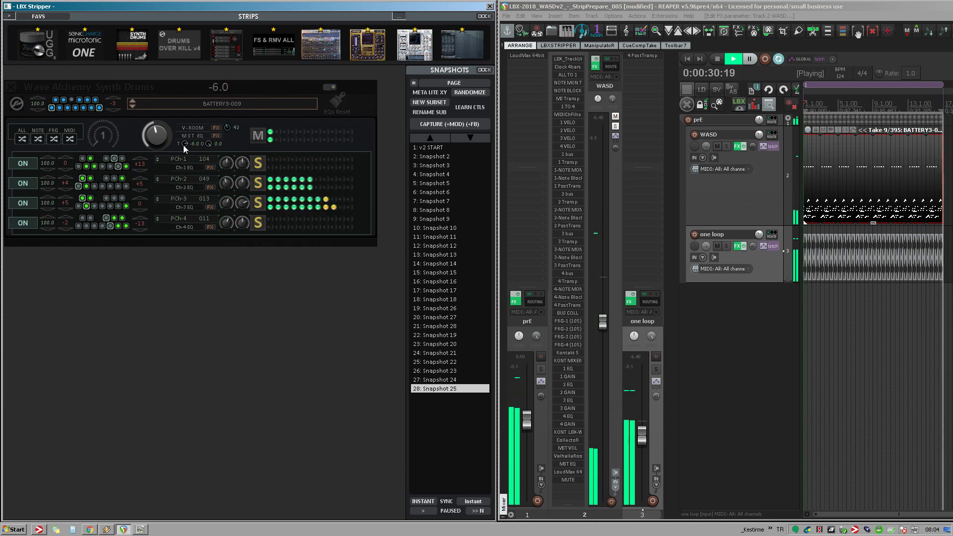
click(54, 139)
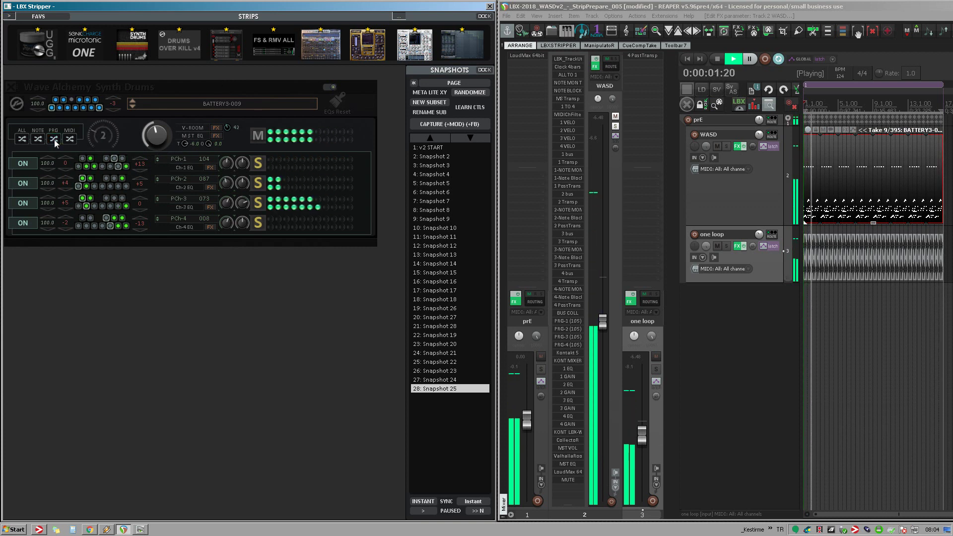
- Try lower and higher global transpose values, settle on +3, and randomize the channel programs
mouse_move(112, 109)
scroll(112, 108, down, 4)
scroll(112, 108, down, 2)
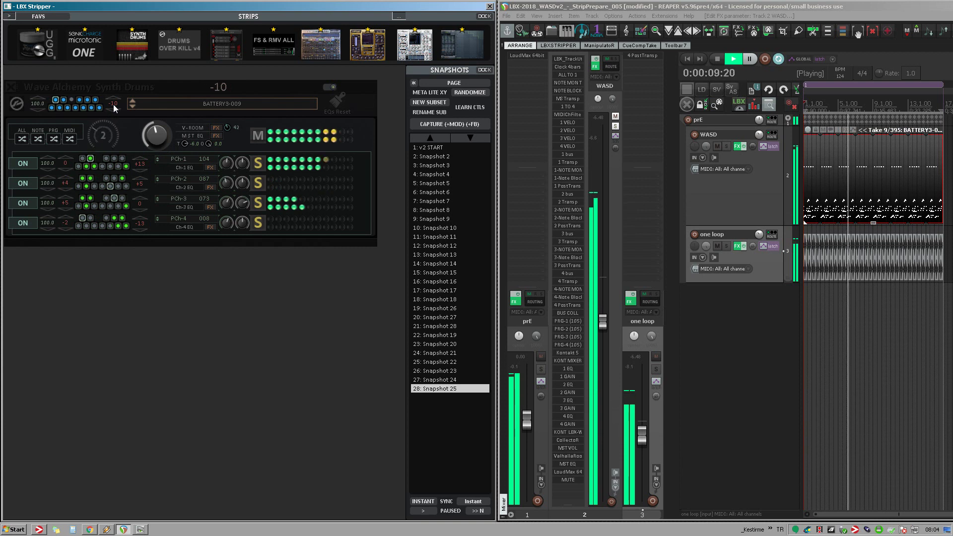
scroll(113, 108, up, 9)
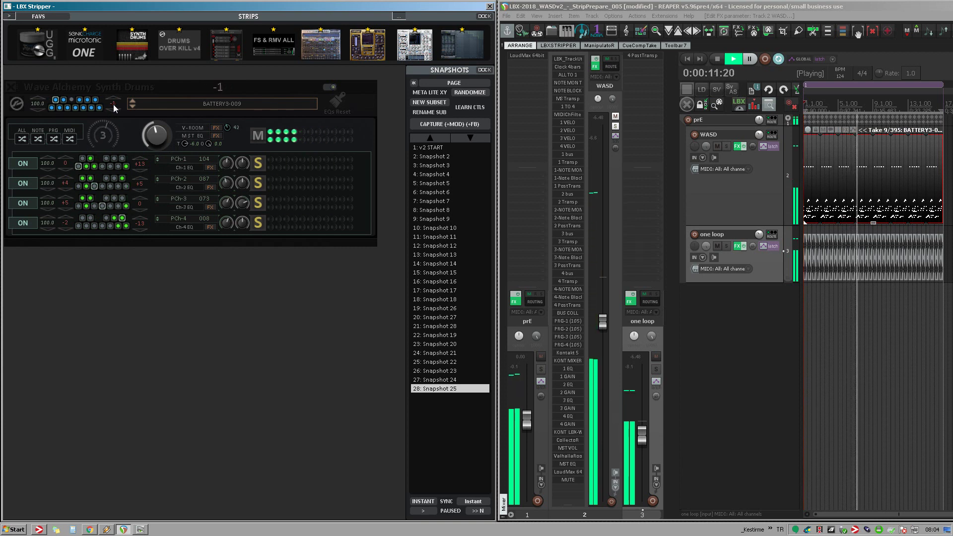
scroll(113, 108, up, 5)
scroll(114, 108, down, 1)
click(54, 140)
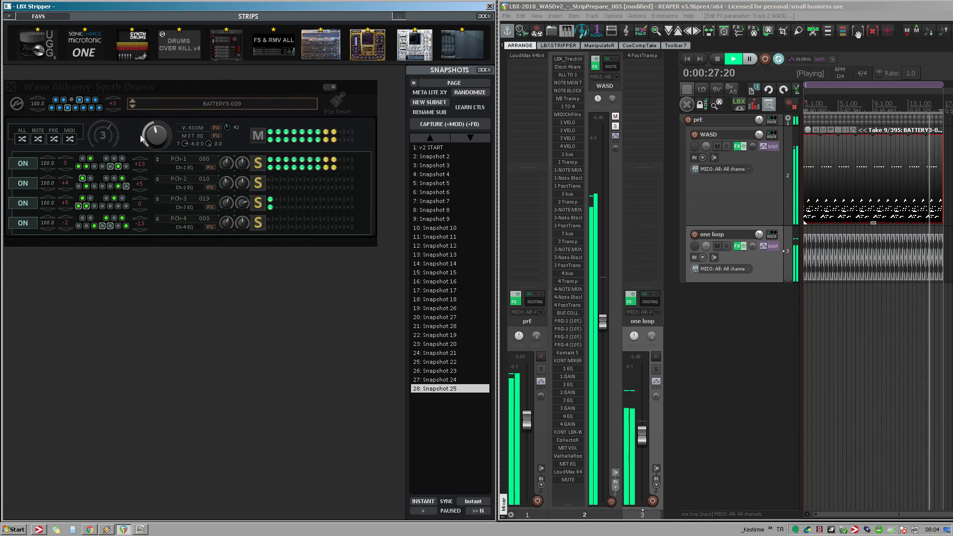
- Recall the v2 START snapshot and switch off the active steps in the strip's global note filter grid
click(430, 147)
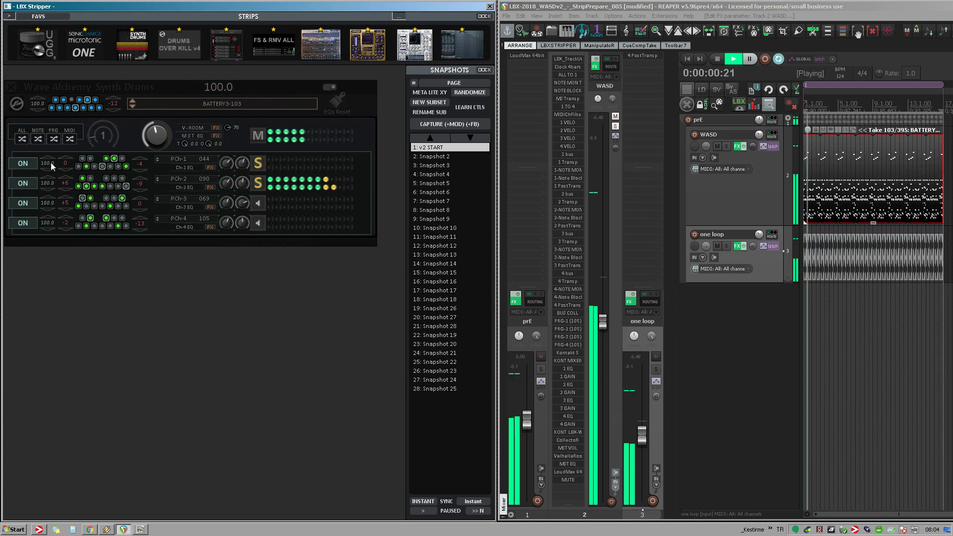
click(52, 107)
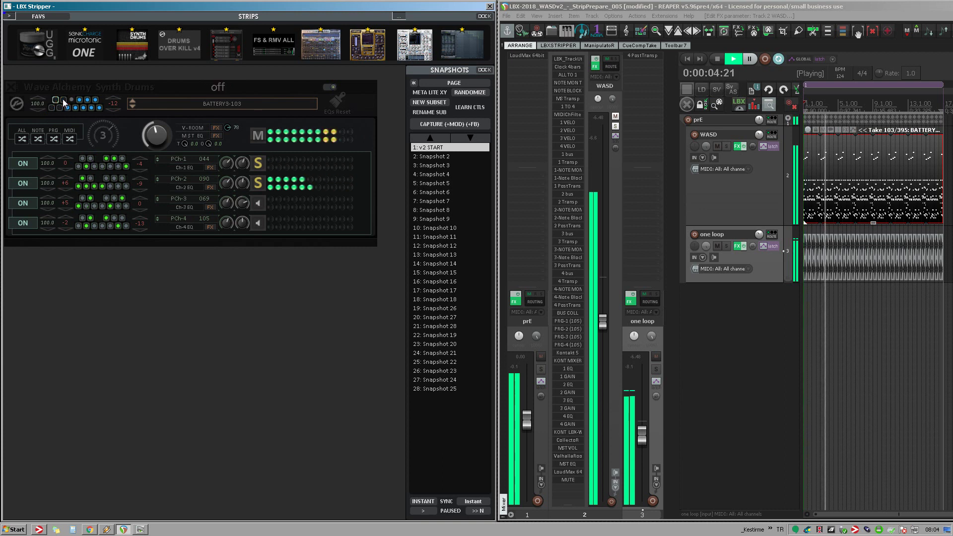
click(75, 108)
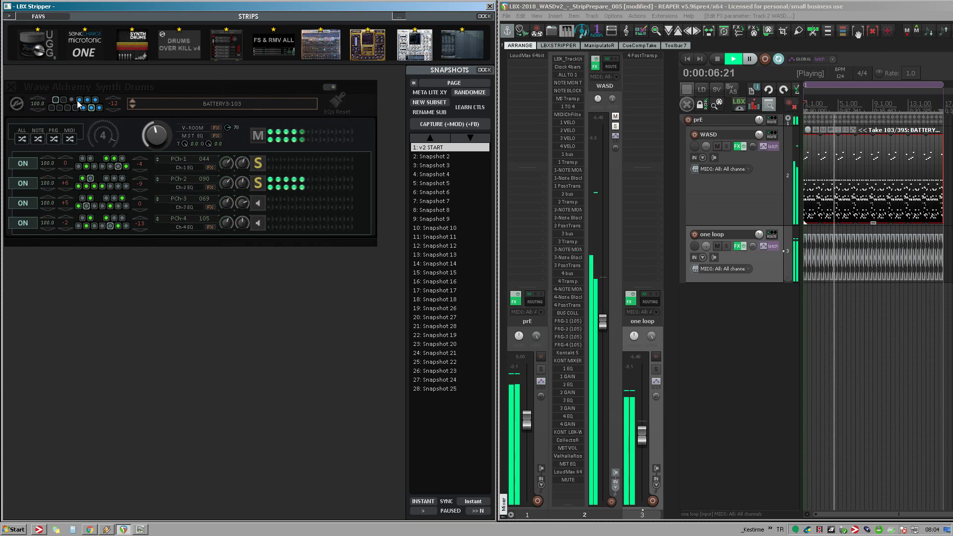
click(86, 99)
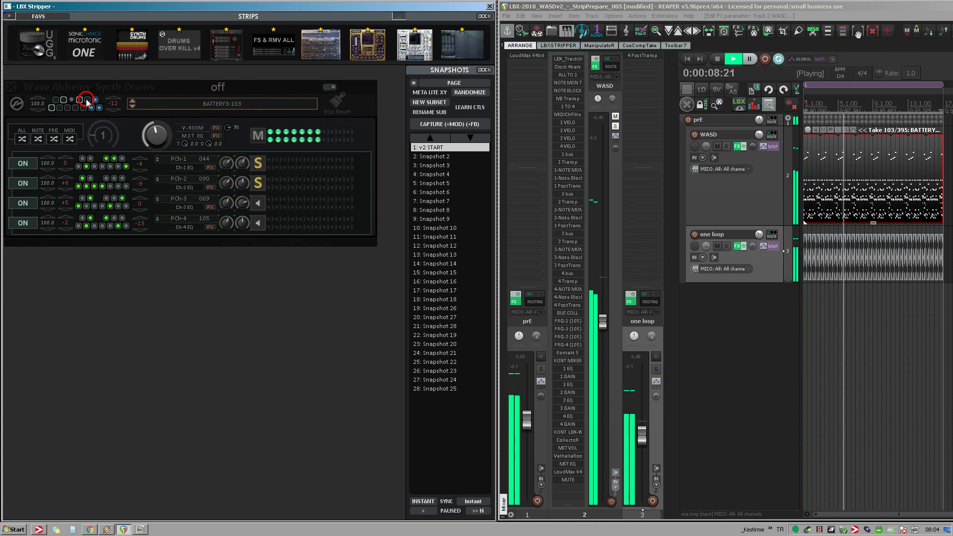
click(95, 100)
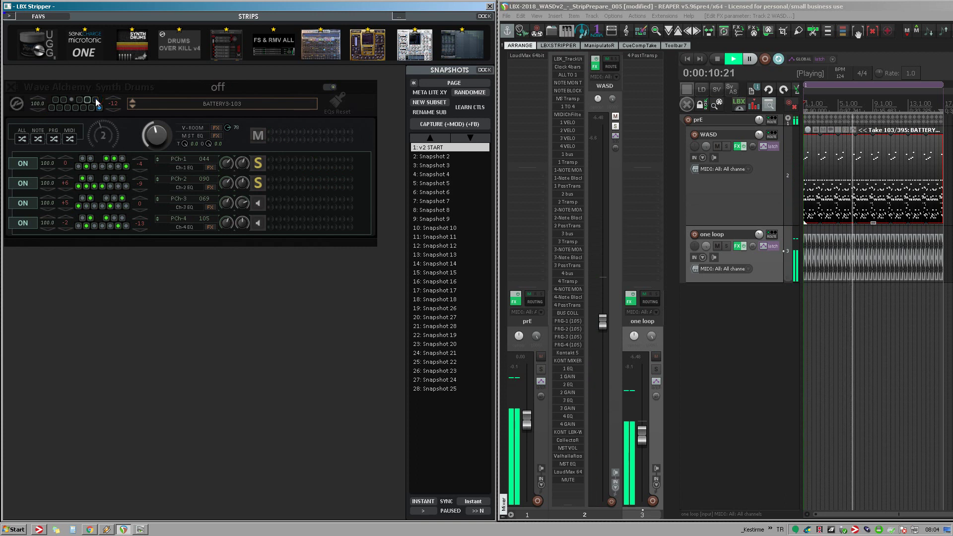
click(100, 107)
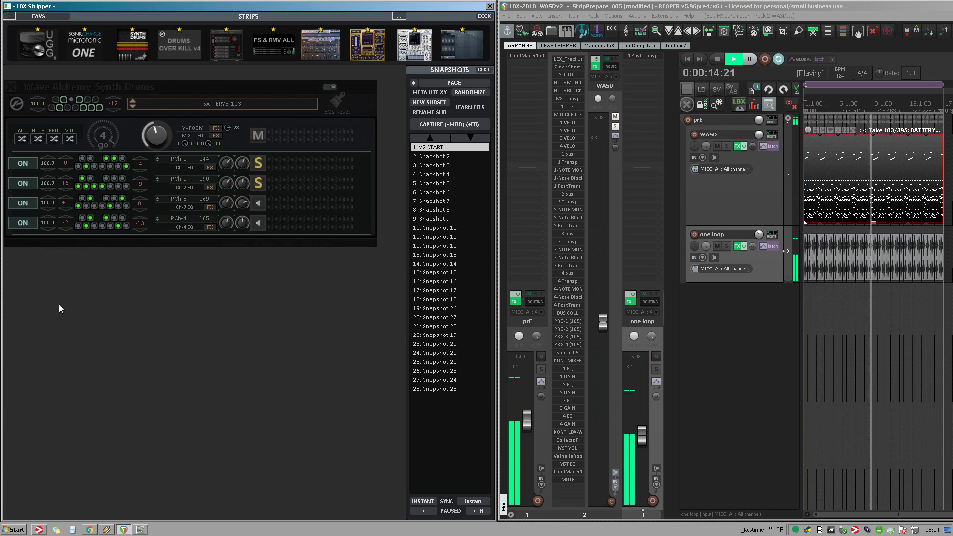
- Mute the one loop track and recall the snapshots v2 START, Snapshot 2, Snapshot 3 and Snapshot 4 in turn
click(719, 246)
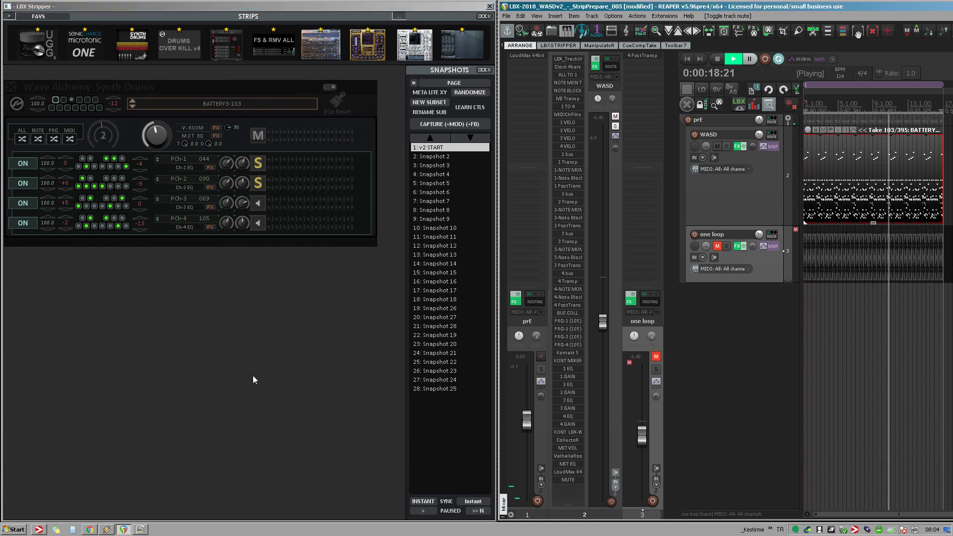
click(437, 149)
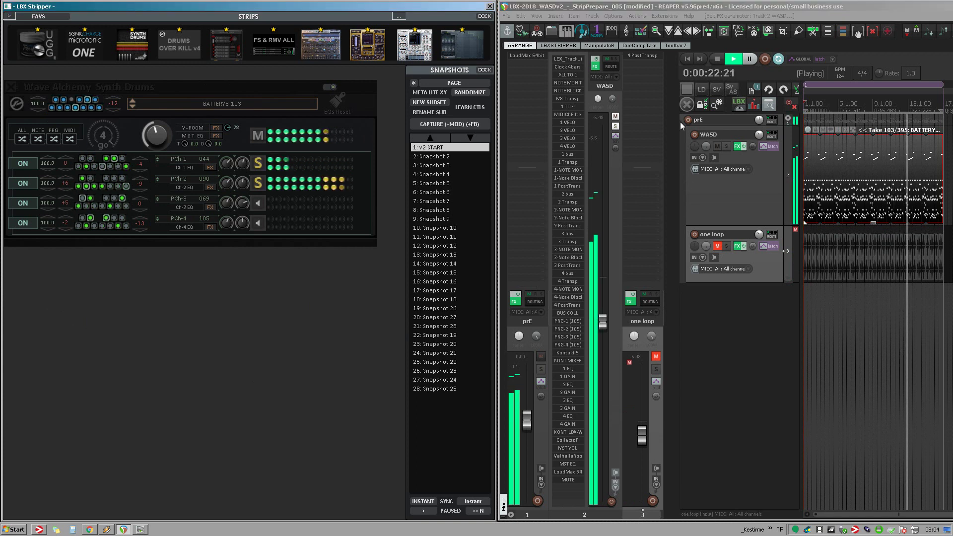
click(433, 157)
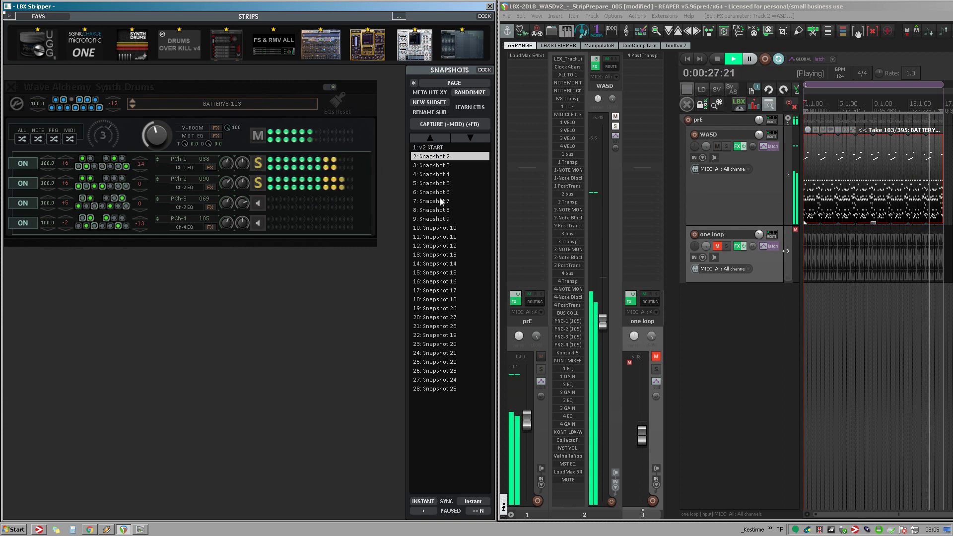
click(431, 166)
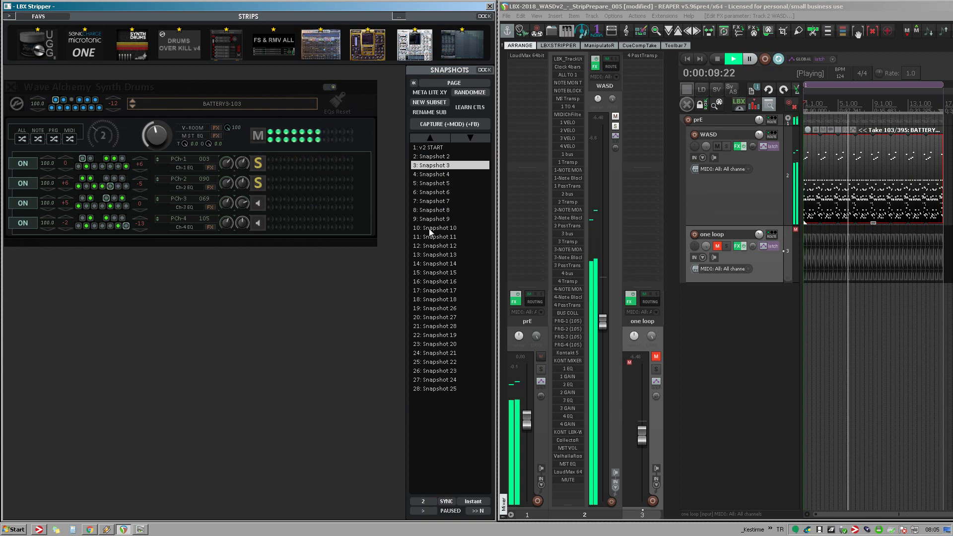
click(431, 175)
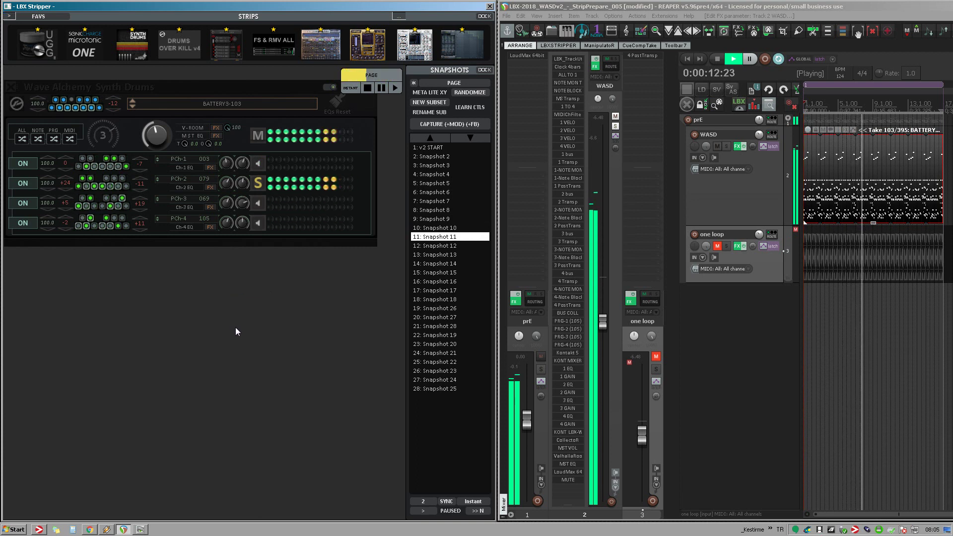
- Clear the track selection, open the docker on its Performance view, and place it in the empty area below the drum strip
click(729, 347)
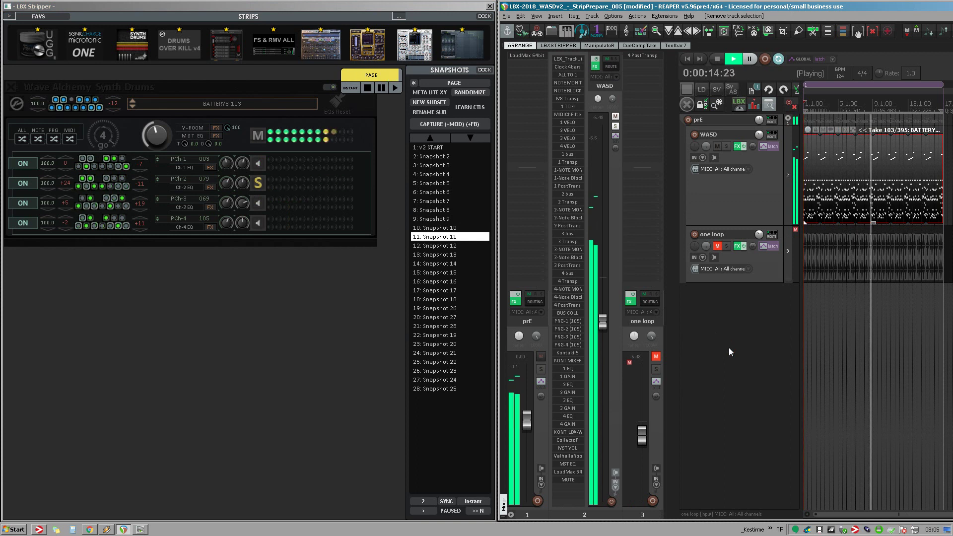
key(ctrl+alt+x)
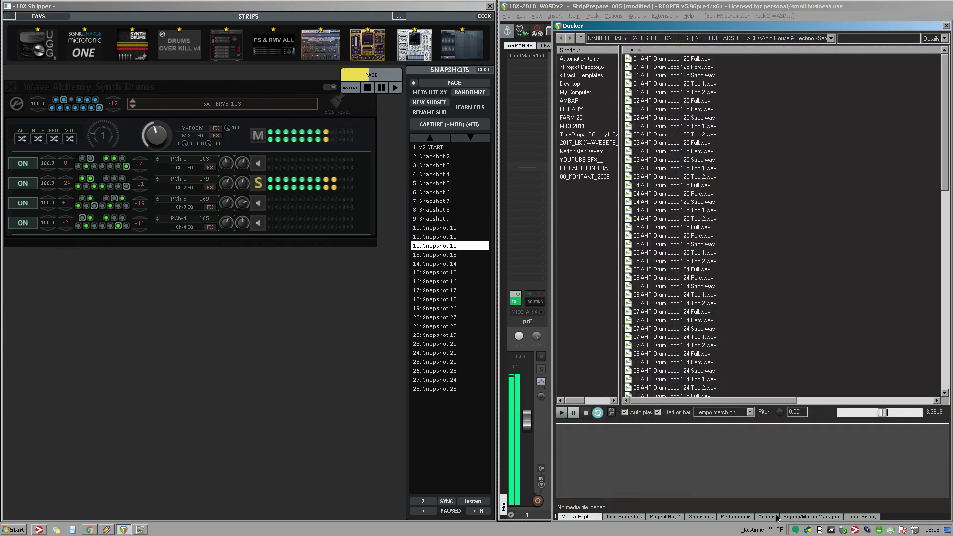
click(733, 517)
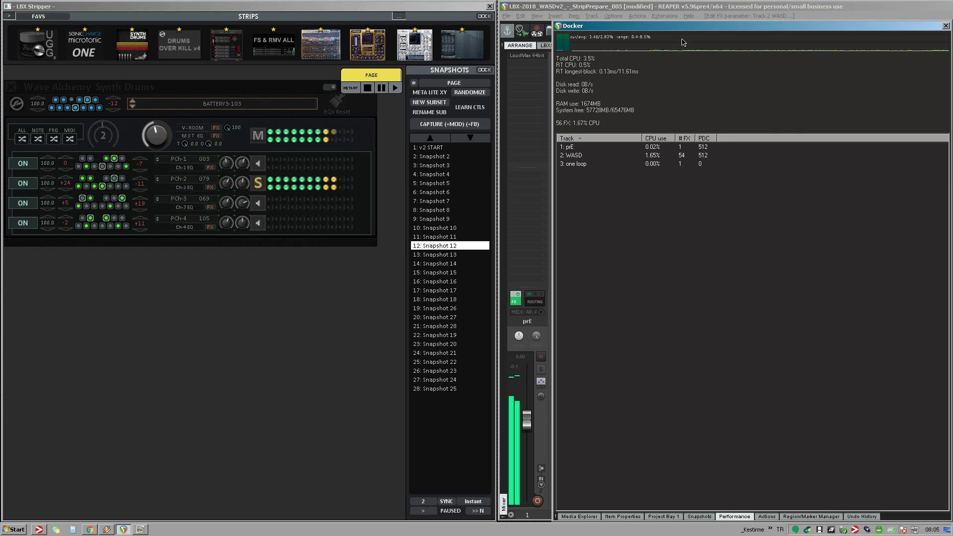
drag(678, 20, 335, 259)
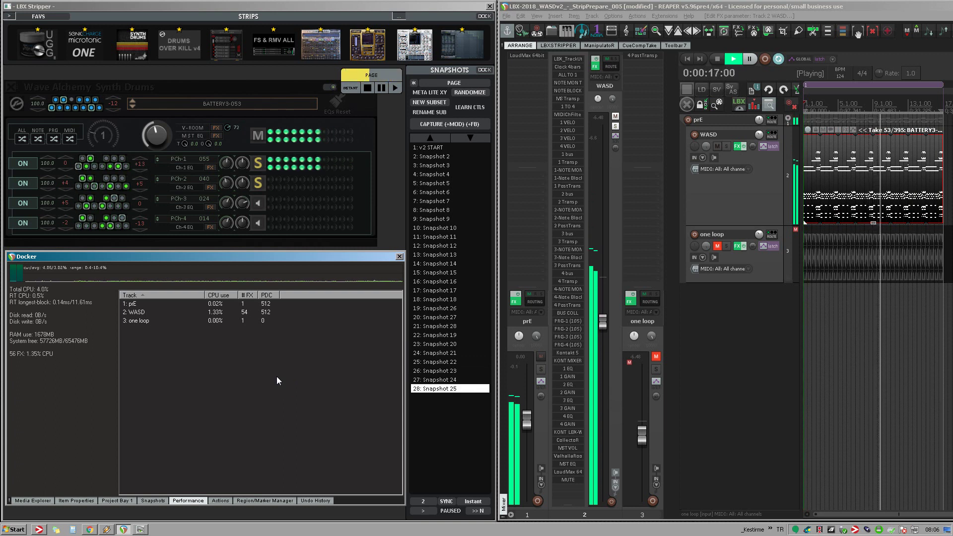
- Stop the project's playback
click(520, 86)
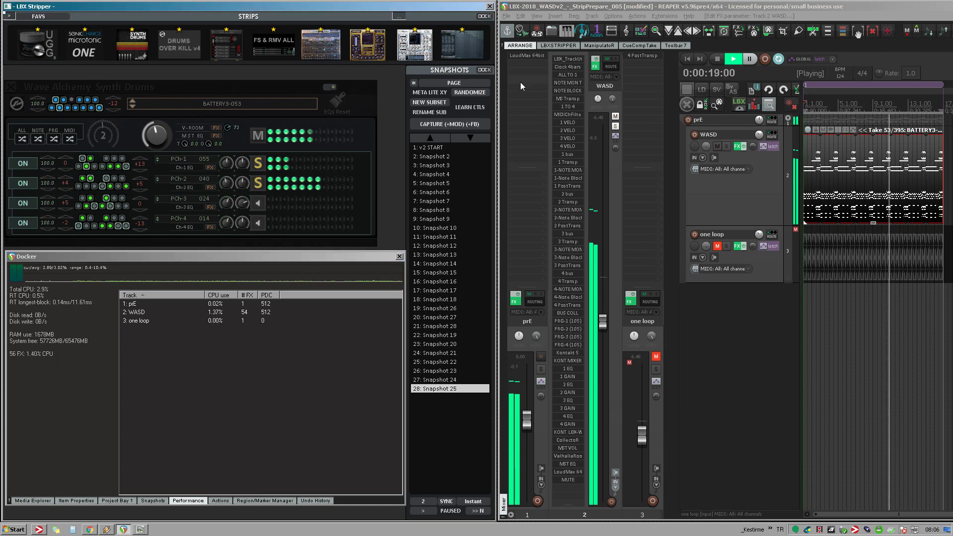
click(716, 59)
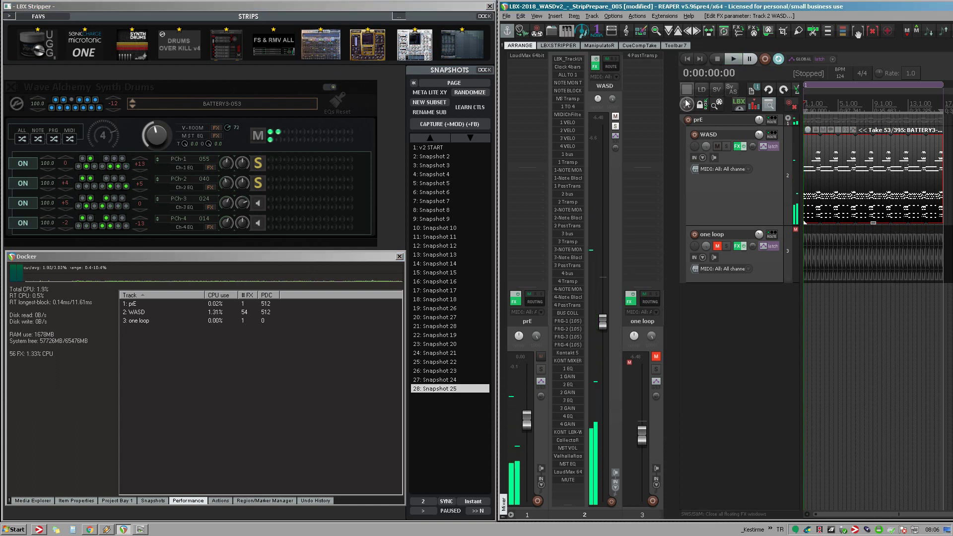